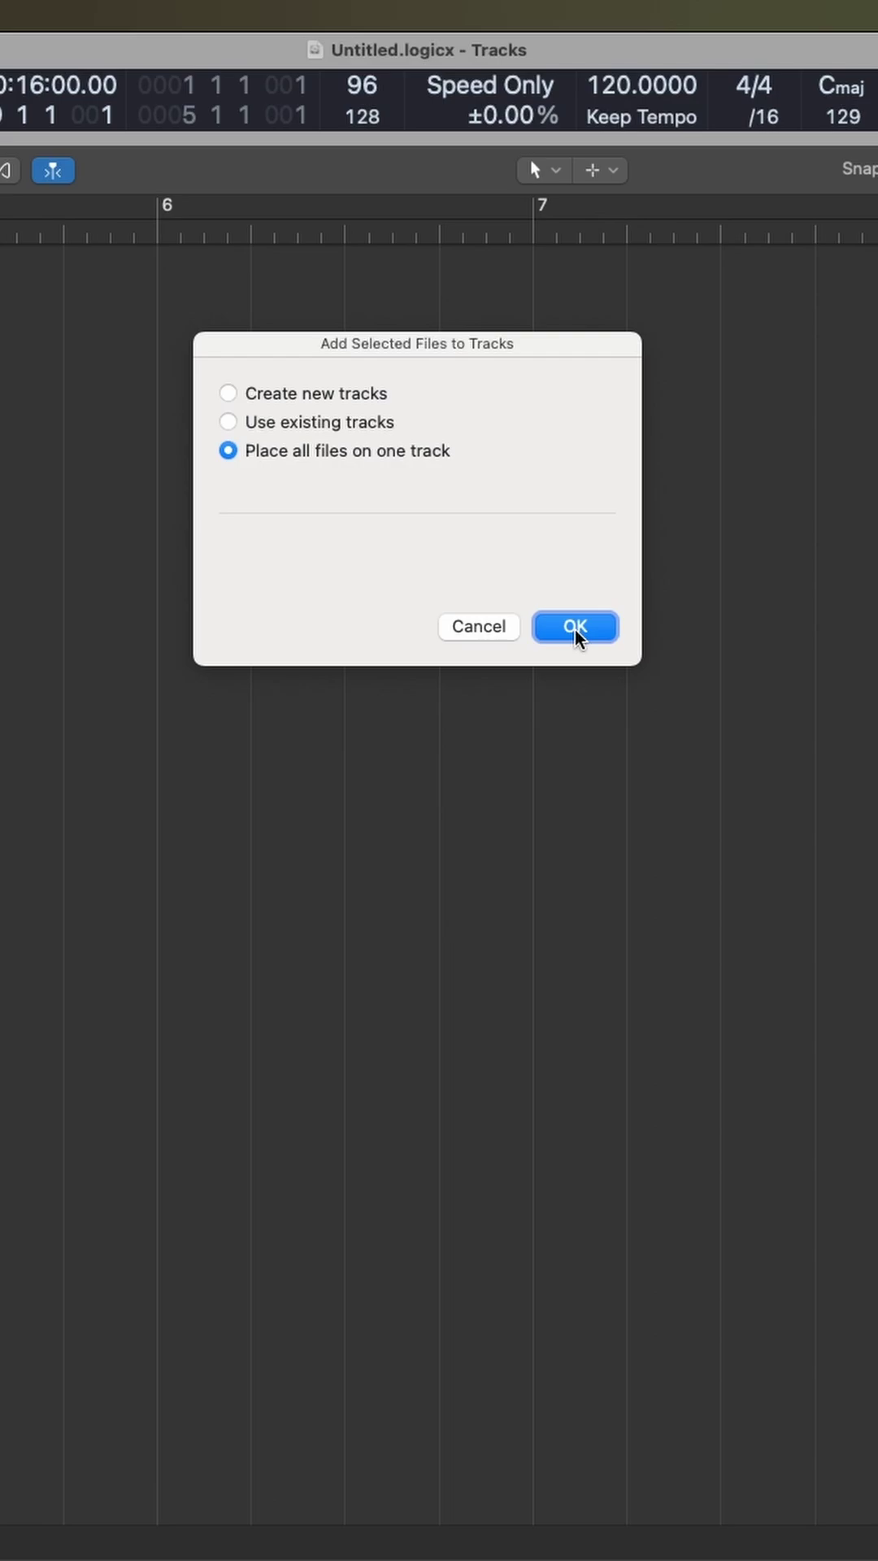
# - Add the samples using 'Place all files on one track' and confirm
pyautogui.click(479, 626)
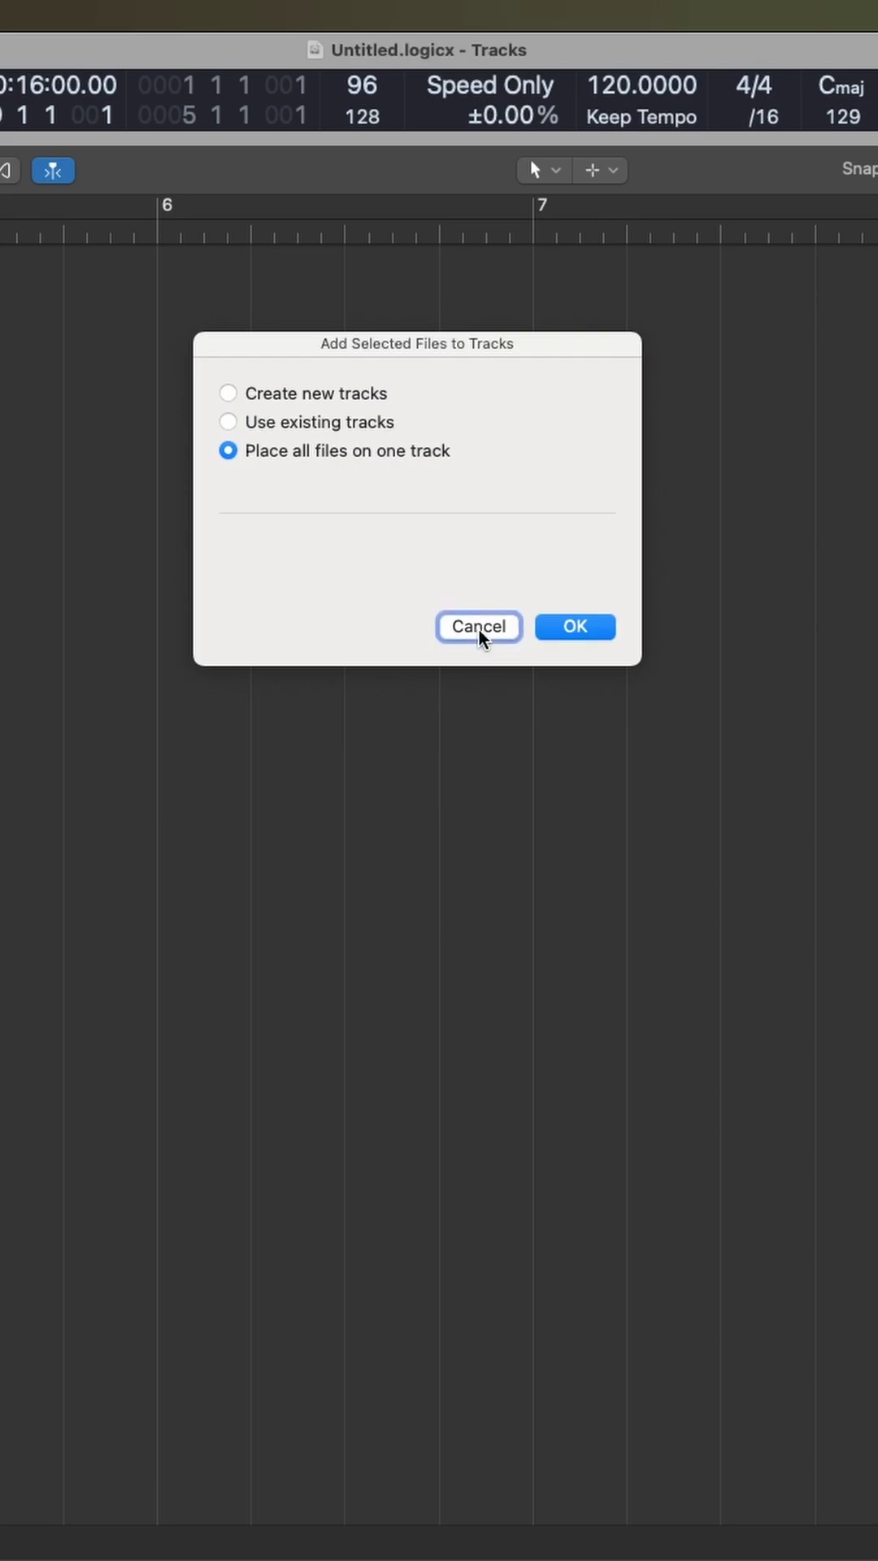
pyautogui.click(419, 457)
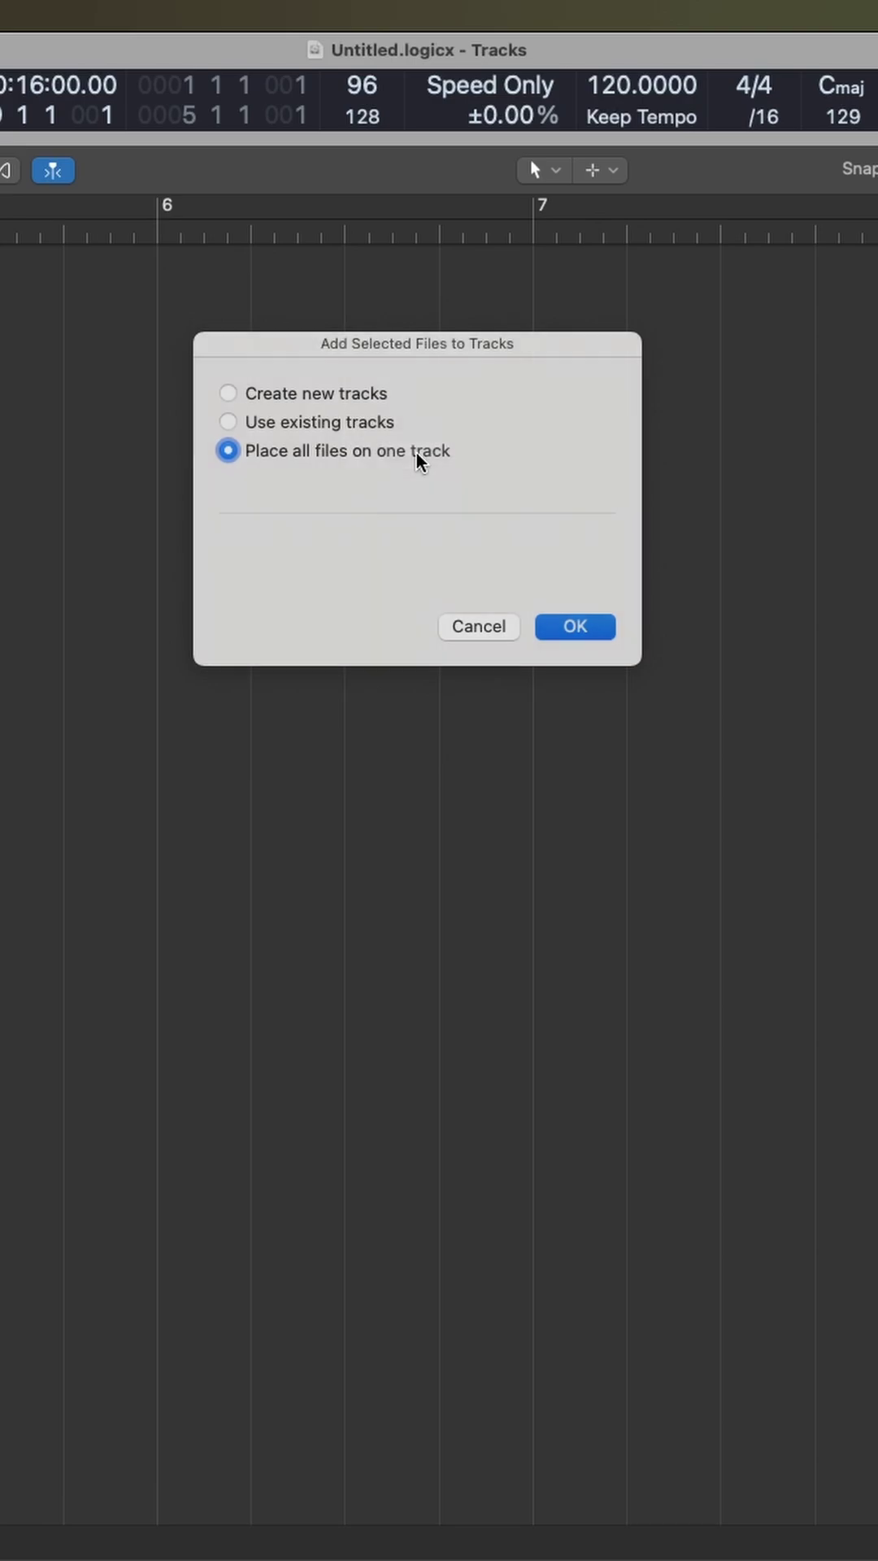
pyautogui.press('Return')
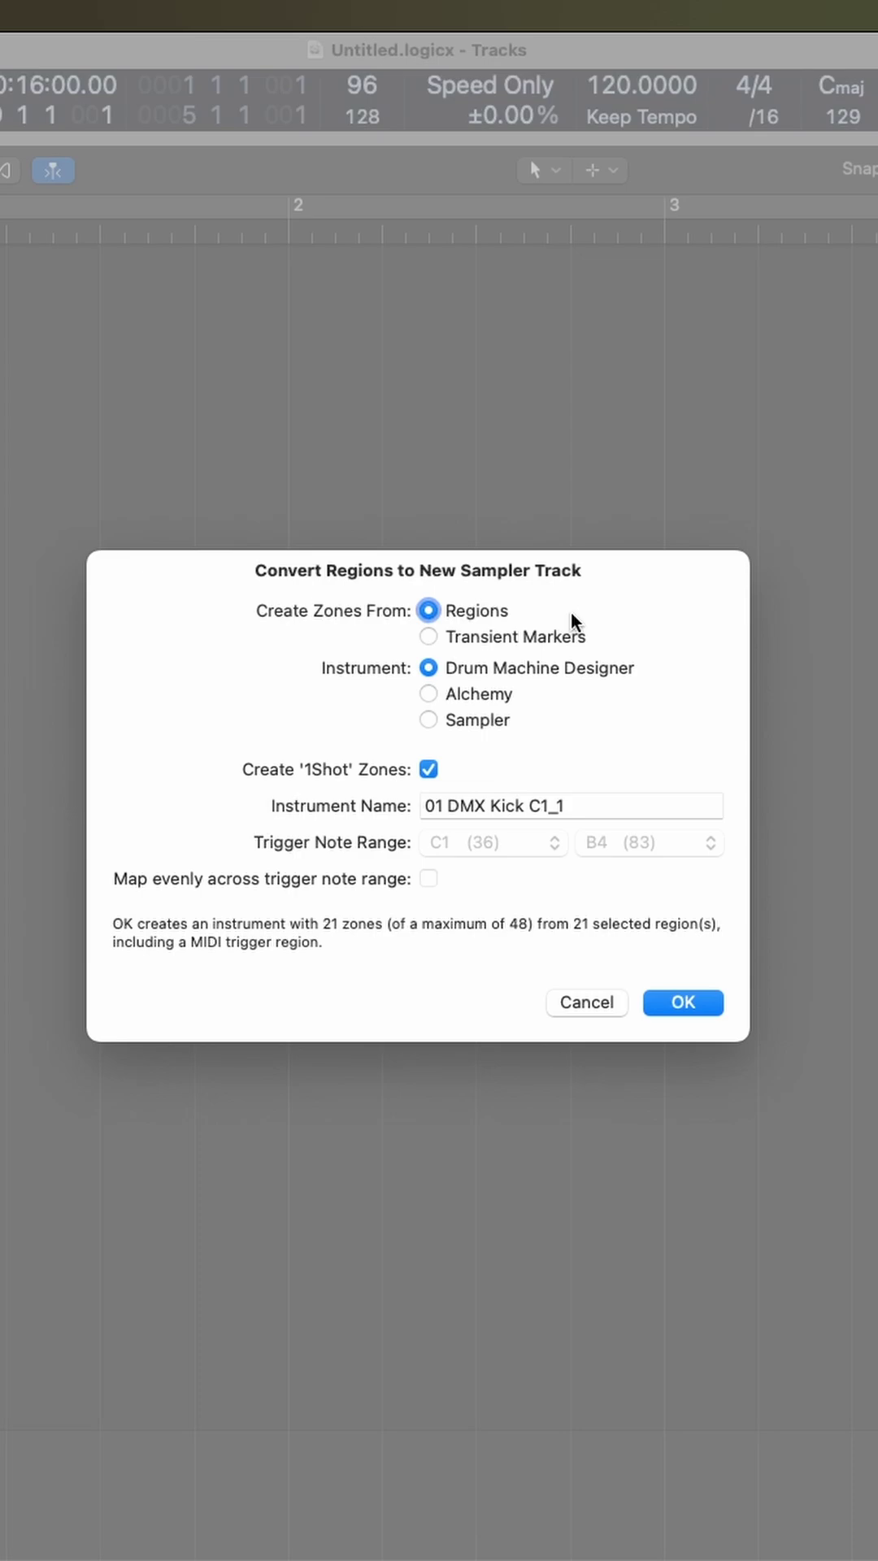
# - Choose Regions, Drum Machine Designer and '1Shot' zones for the new sampler track conversion
pyautogui.click(538, 637)
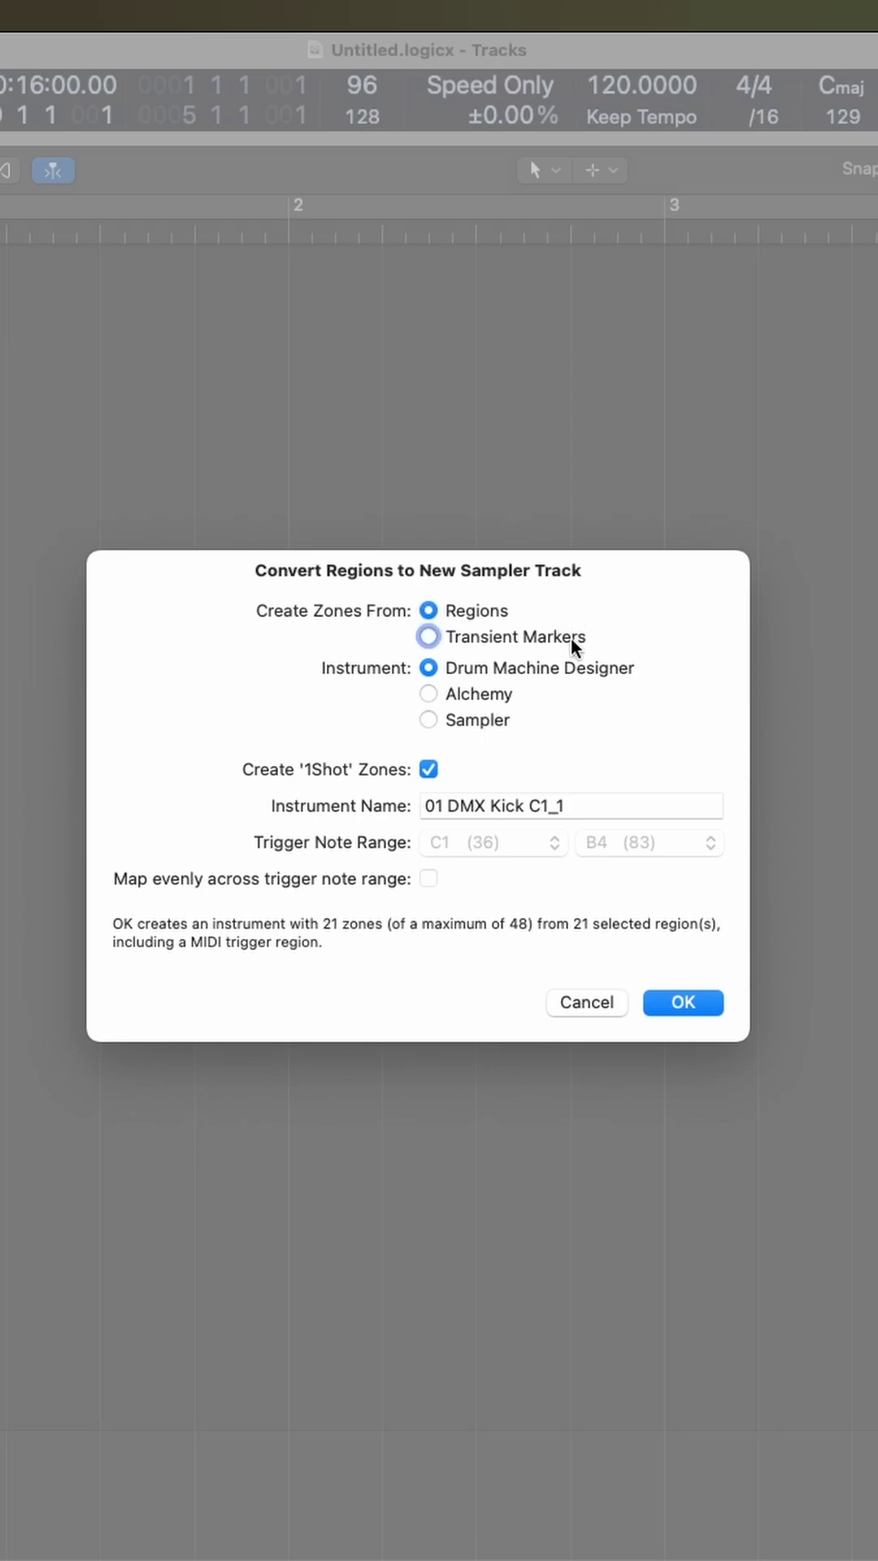
pyautogui.click(574, 620)
pyautogui.click(573, 674)
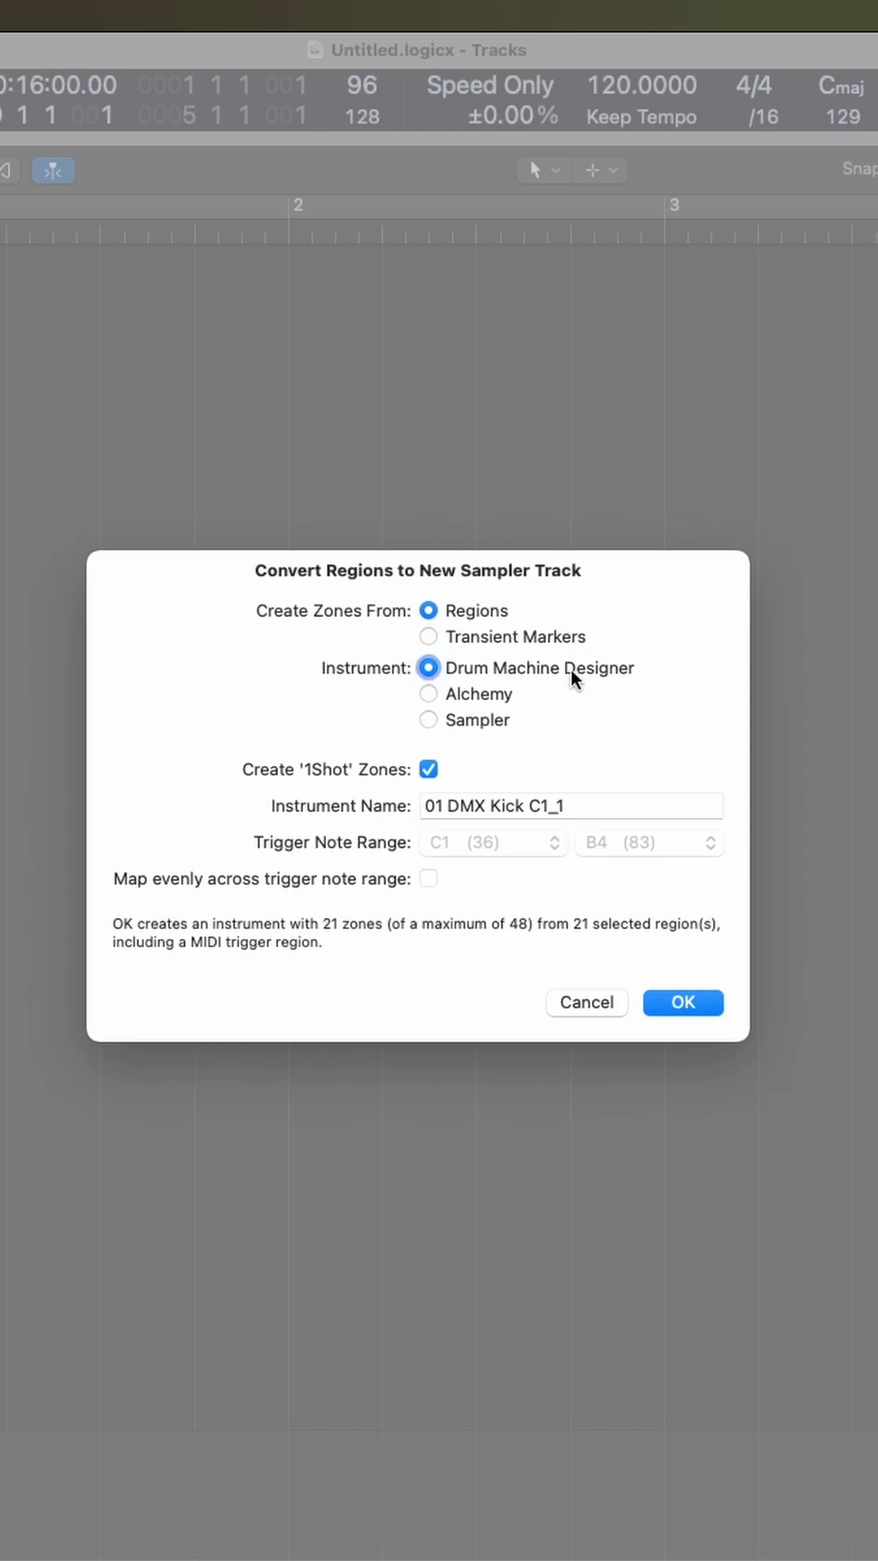
pyautogui.press('Tab')
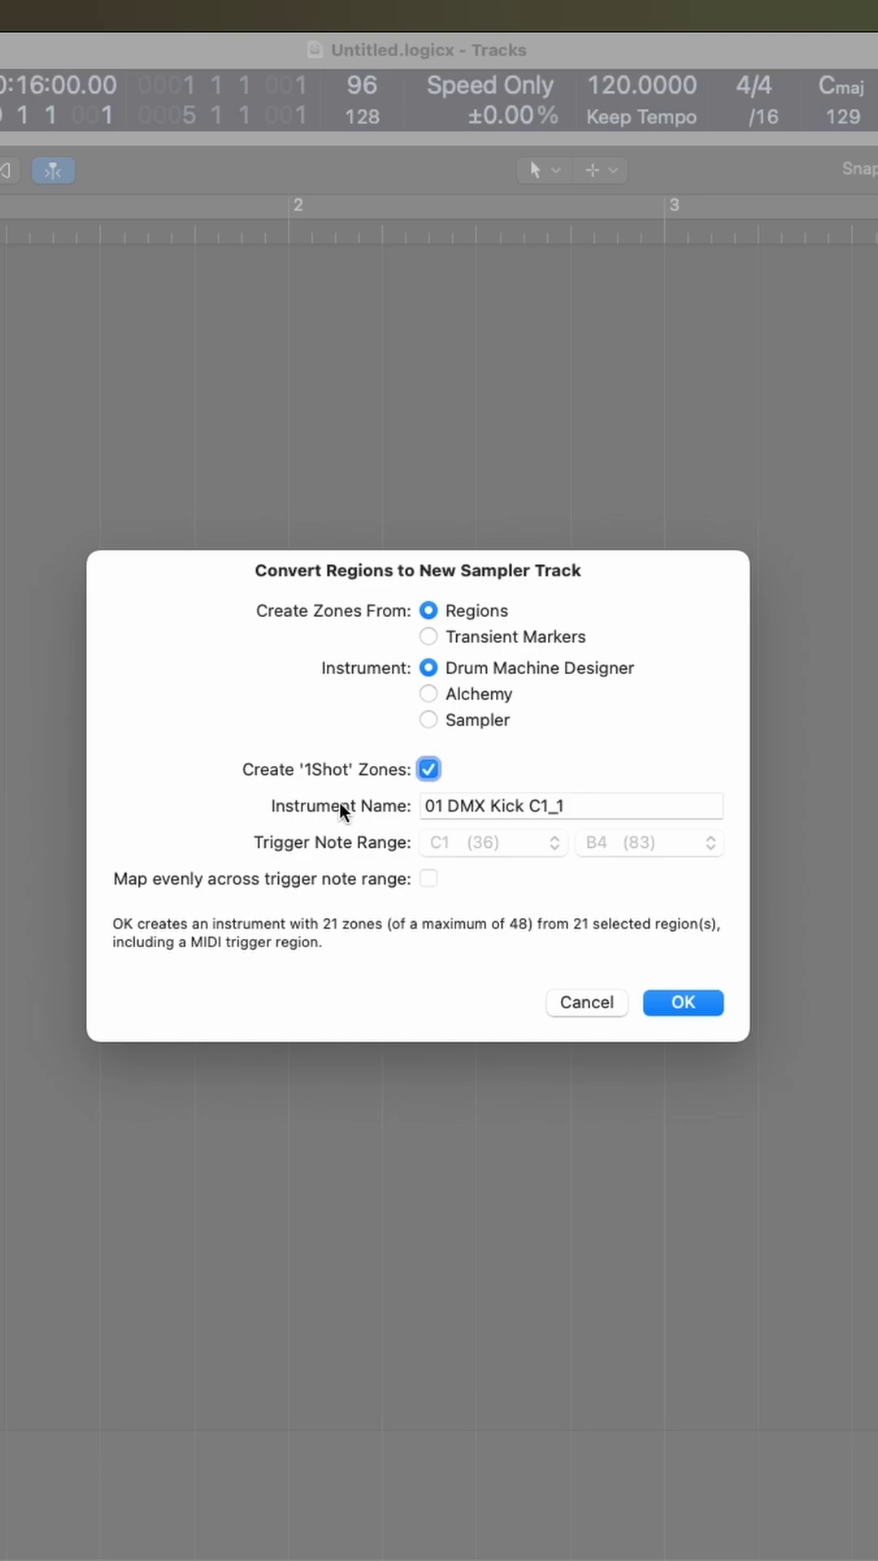
# - Rename the instrument from '01 DMX Kick C1_1' to 'Rated R DMX' and confirm
pyautogui.click(496, 806)
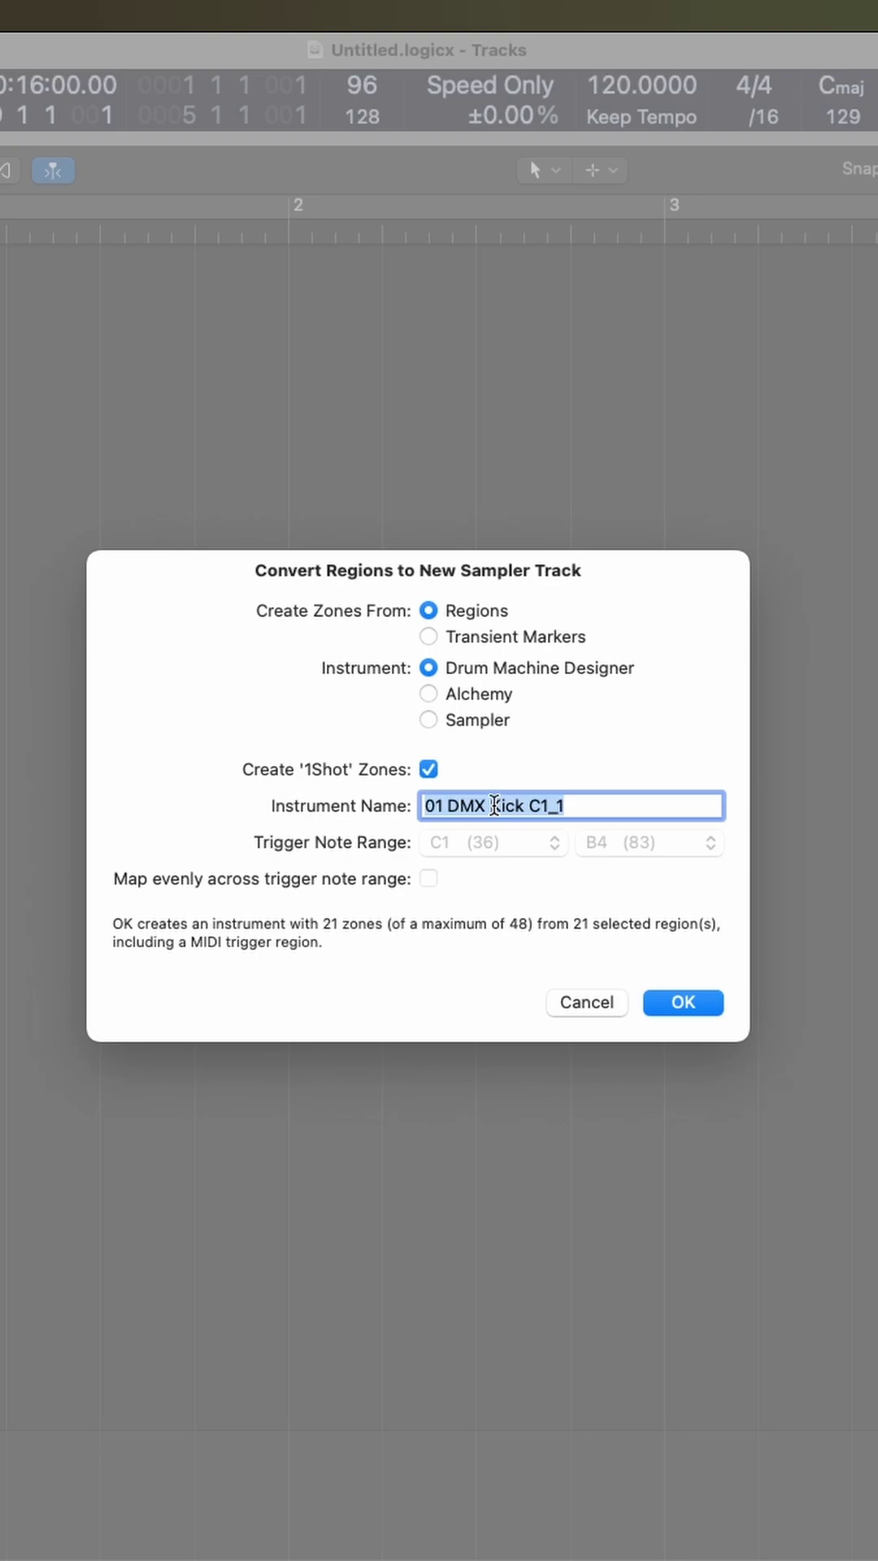
pyautogui.write('Rat')
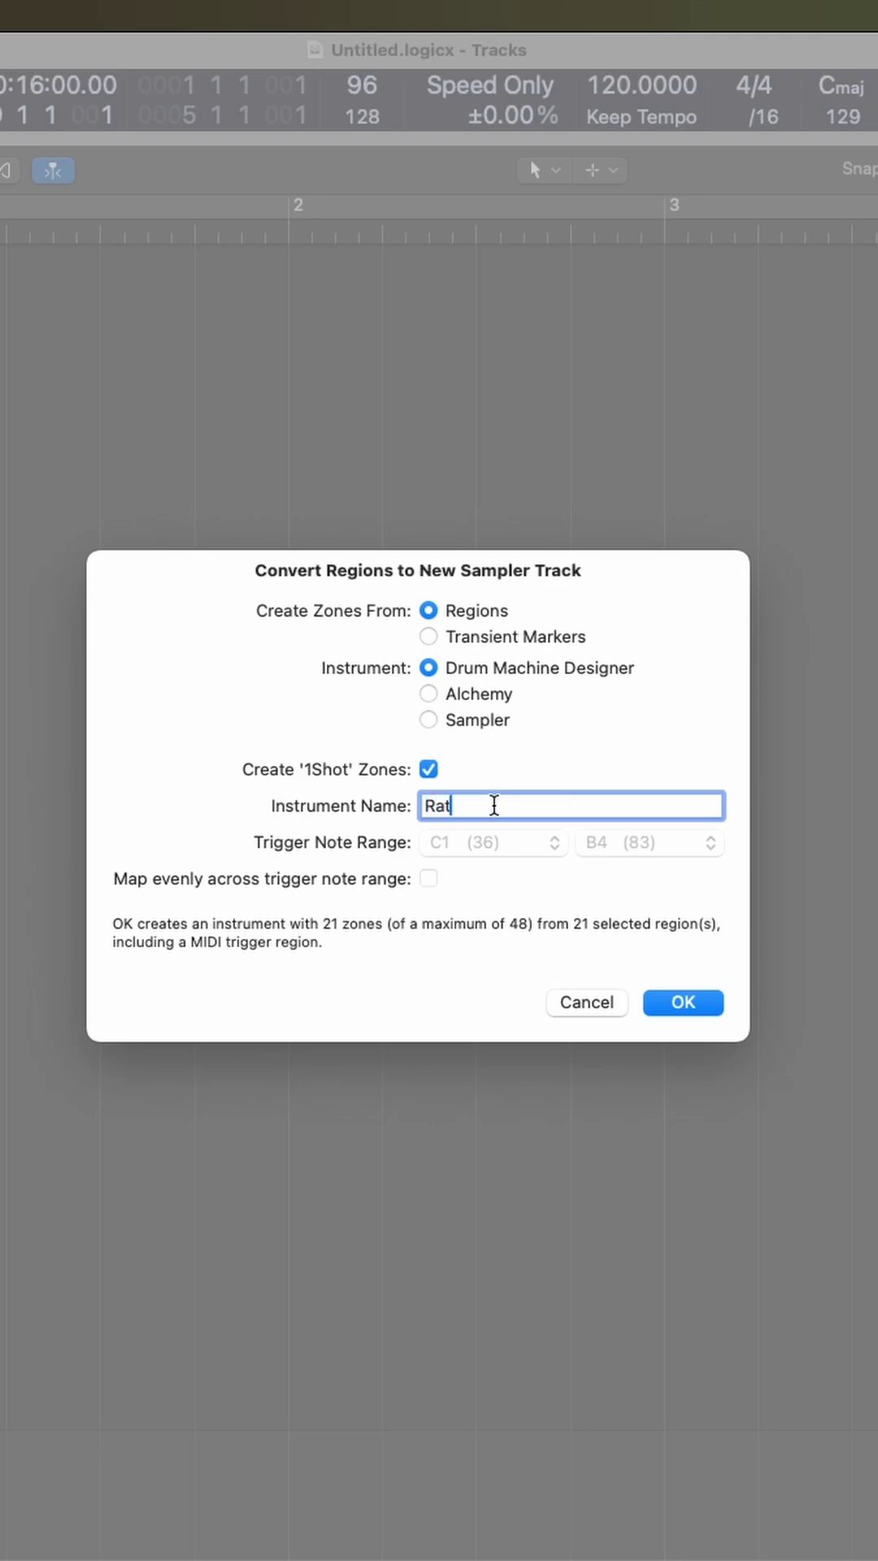
pyautogui.write('ed R DMB')
pyautogui.press('BackSpace')
pyautogui.write('X')
pyautogui.click(684, 1004)
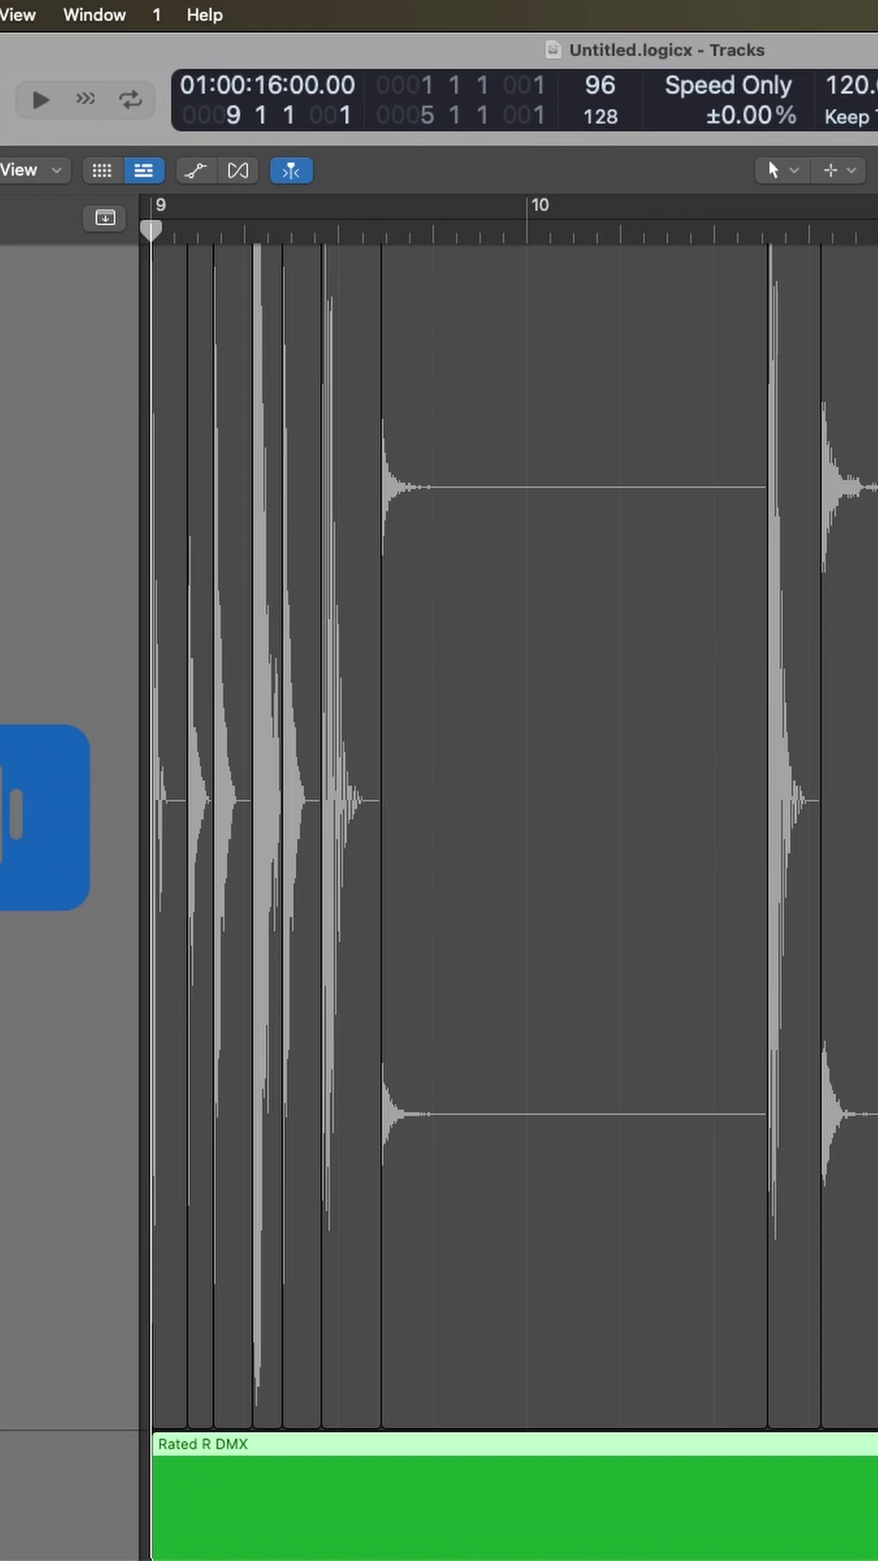
# - Open Musical Typing and audition the kit pads with A, S, D, Y, U and T
pyautogui.press('super+k')
pyautogui.press('a')
pyautogui.press('s')
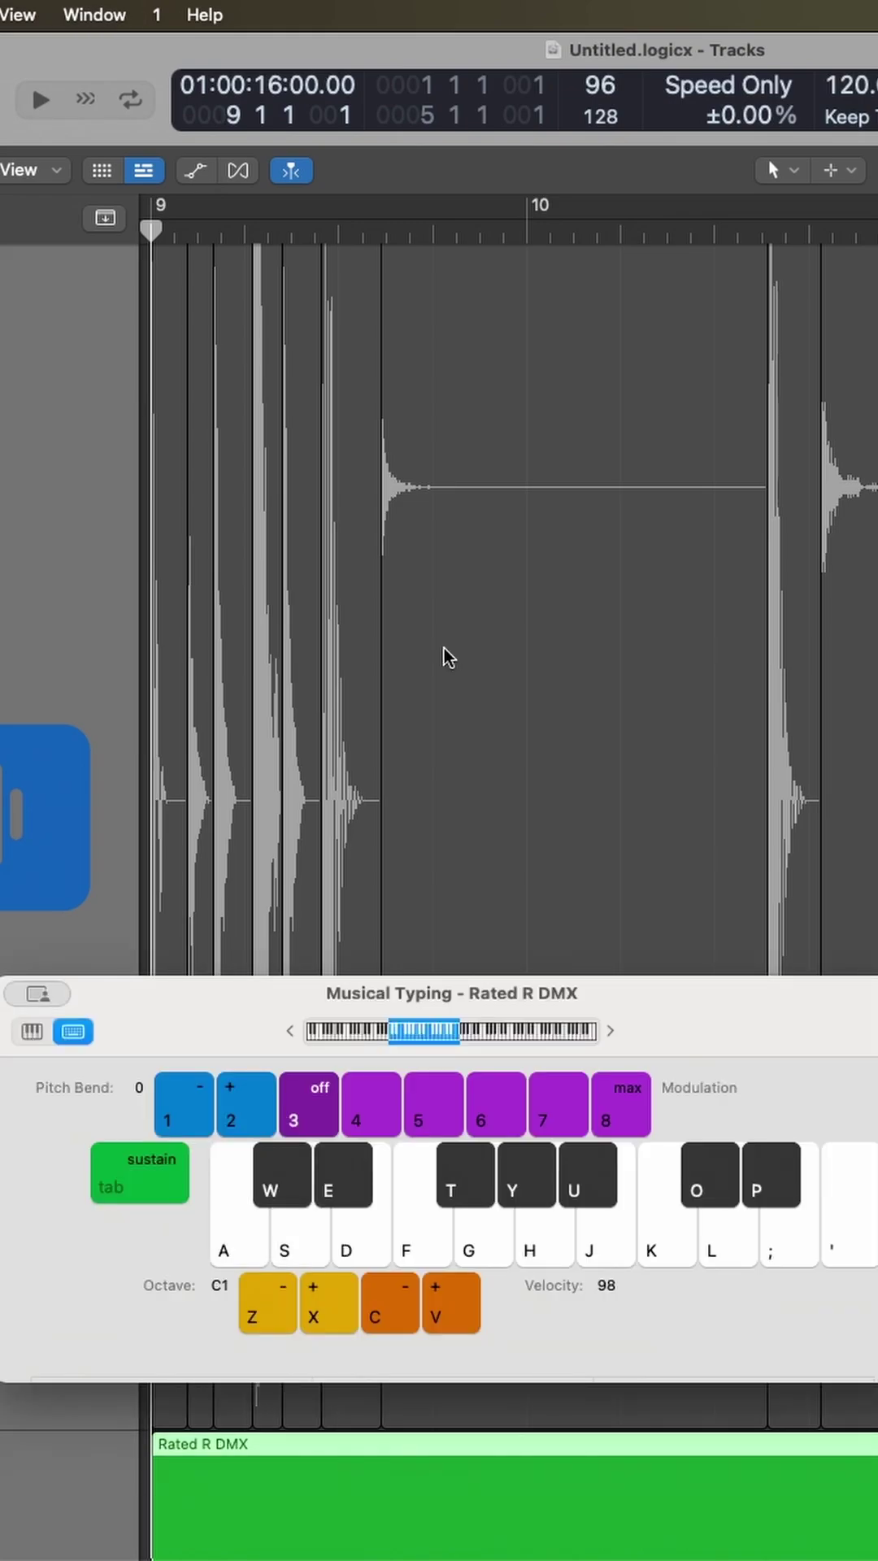
pyautogui.press('d')
pyautogui.press('y')
pyautogui.press('u')
pyautogui.press('t')
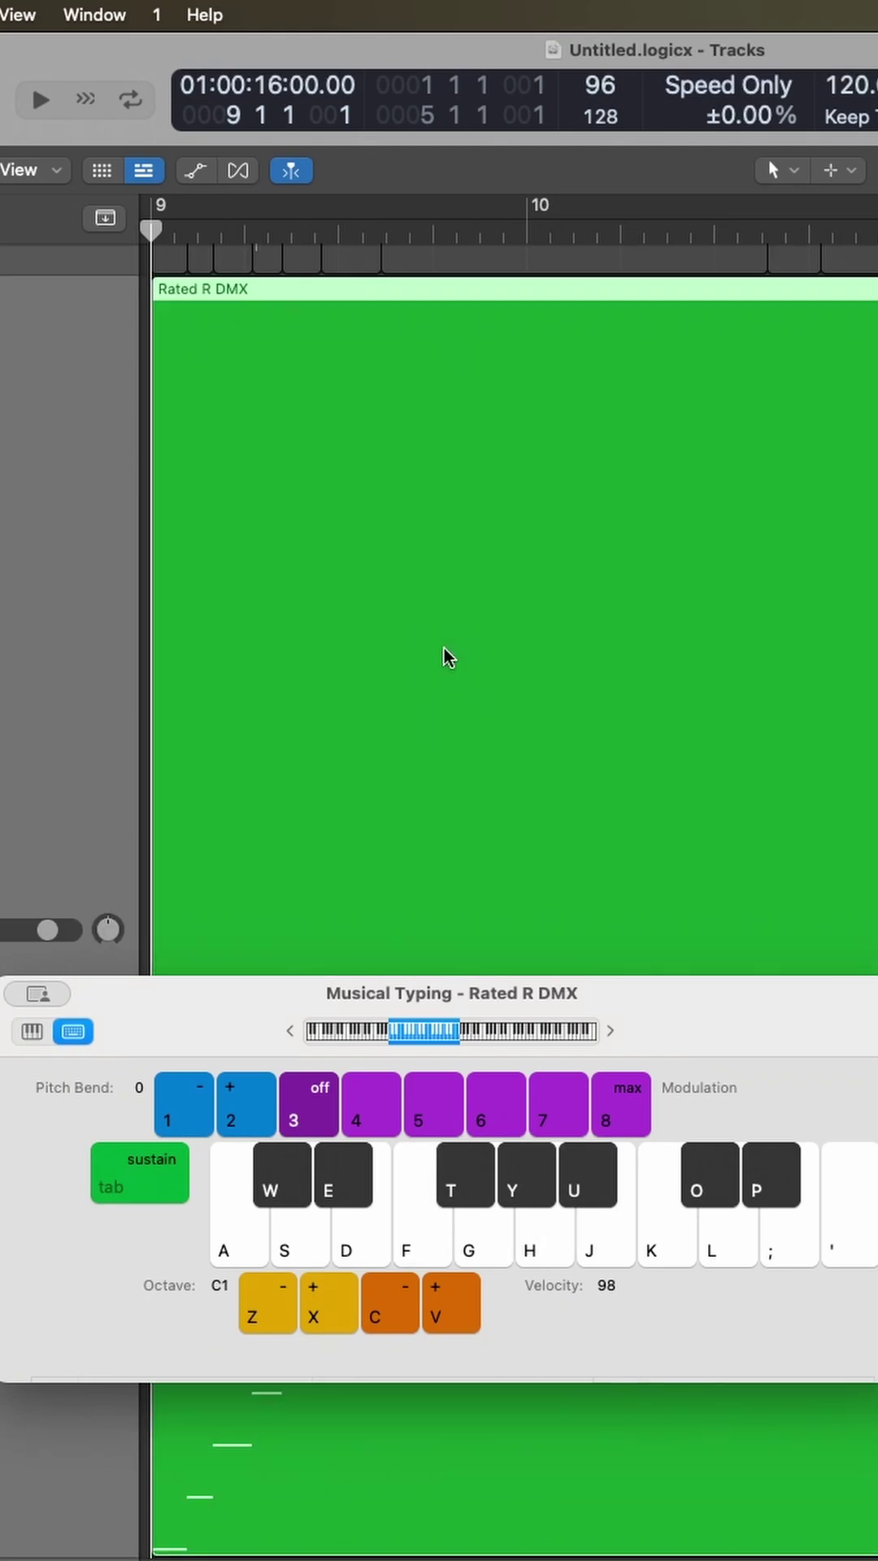